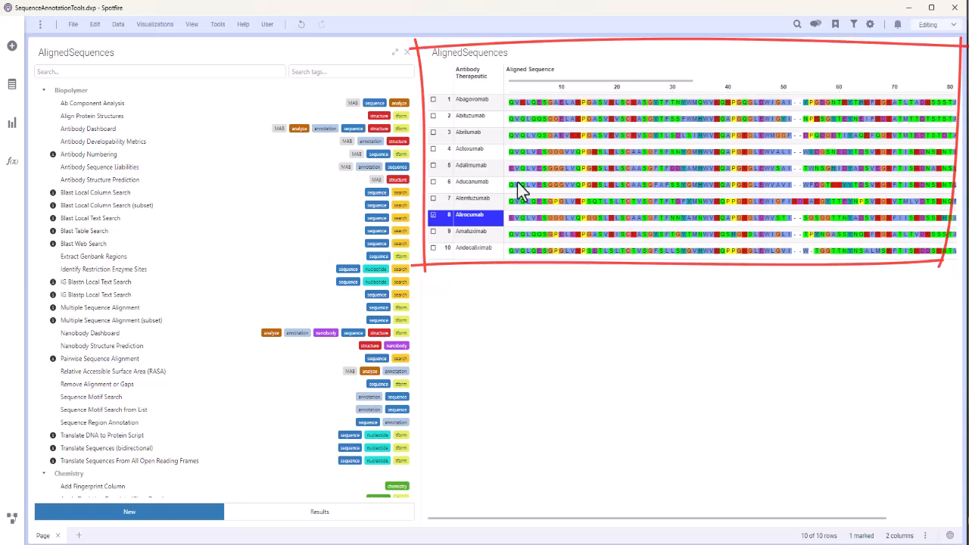
Configure the Aligned Sequence column in the AlignedSequences table to display as Sequence
{"action": "right_click", "coordinate": [679, 135]}
{"action": "left_click", "coordinate": [754, 160]}
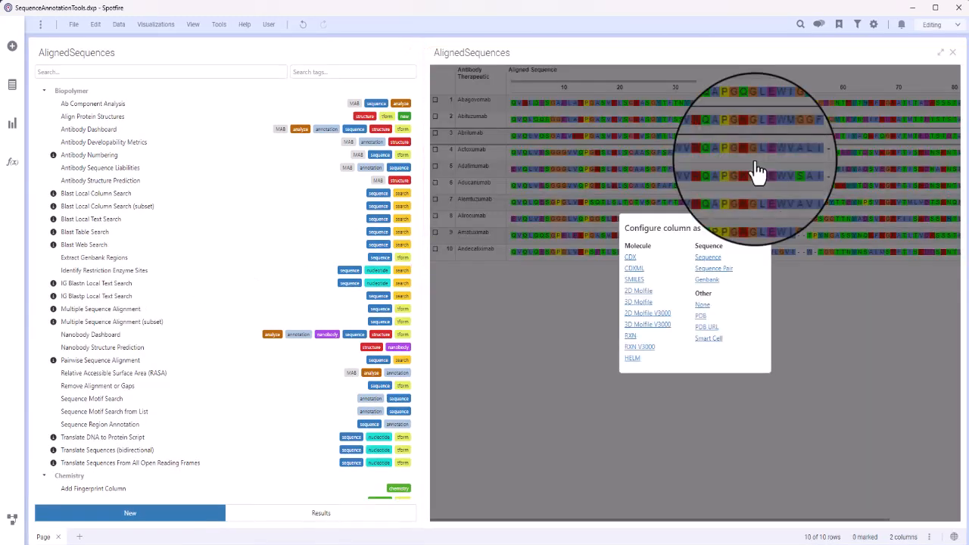
{"action": "left_click", "coordinate": [718, 265]}
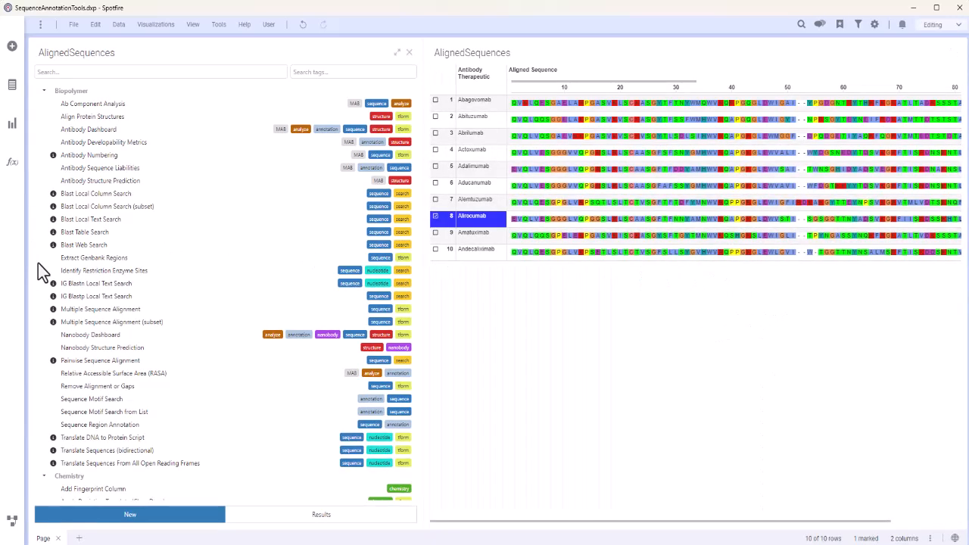
Set up a Sequence Region Annotation on Aligned Sequence with region name Region 1, start location 10 and end location 50
{"action": "left_click", "coordinate": [108, 426]}
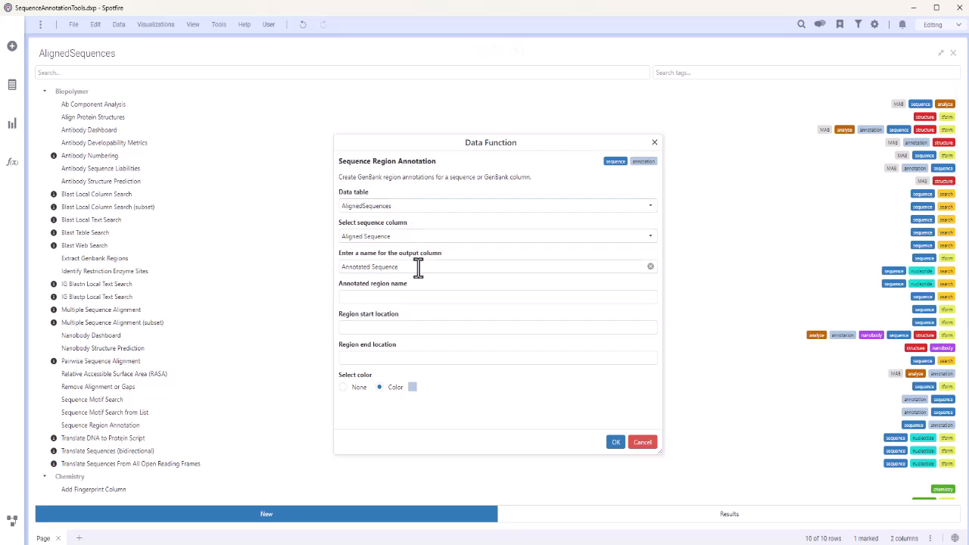
{"action": "left_click", "coordinate": [426, 297]}
{"action": "type", "text": "Region 1"}
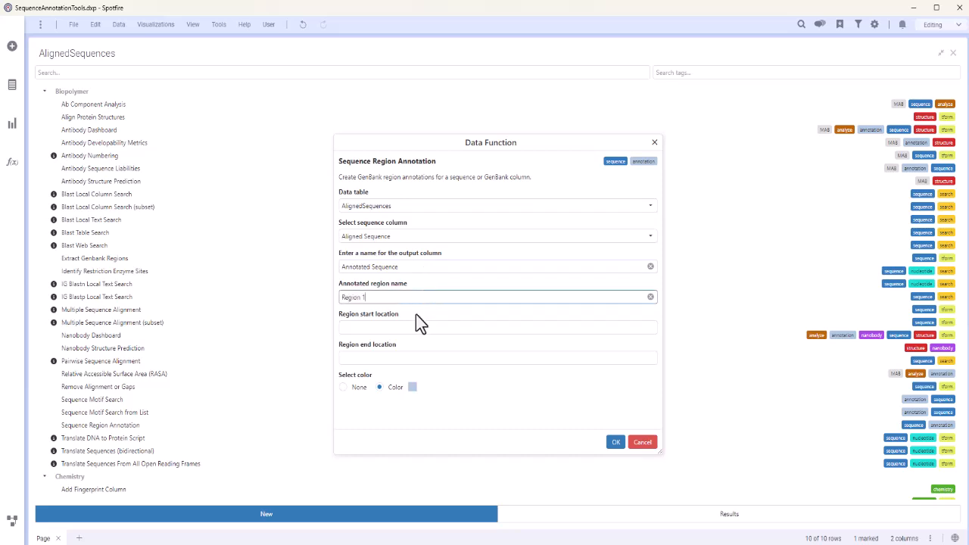
{"action": "left_click", "coordinate": [417, 327]}
{"action": "type", "text": "10"}
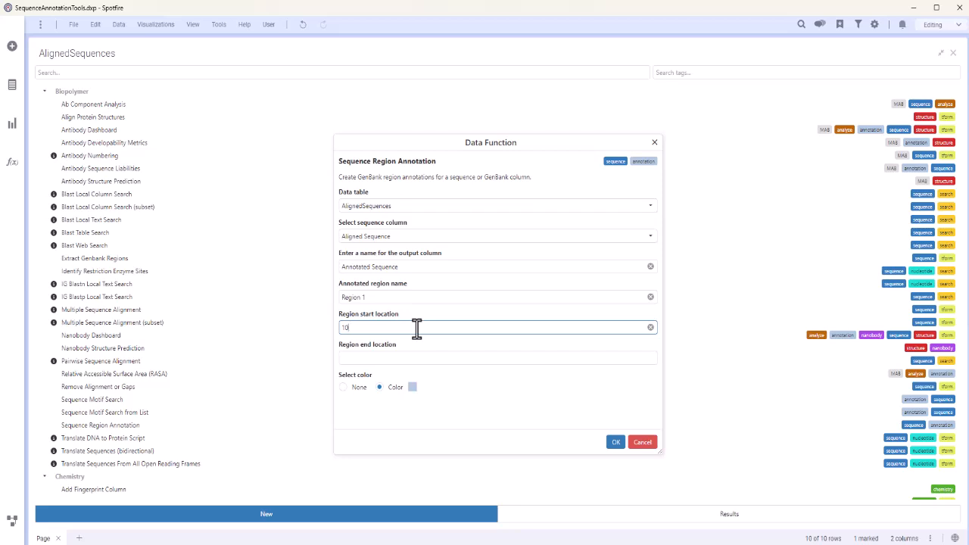
{"action": "left_click", "coordinate": [419, 358]}
{"action": "type", "text": "50"}
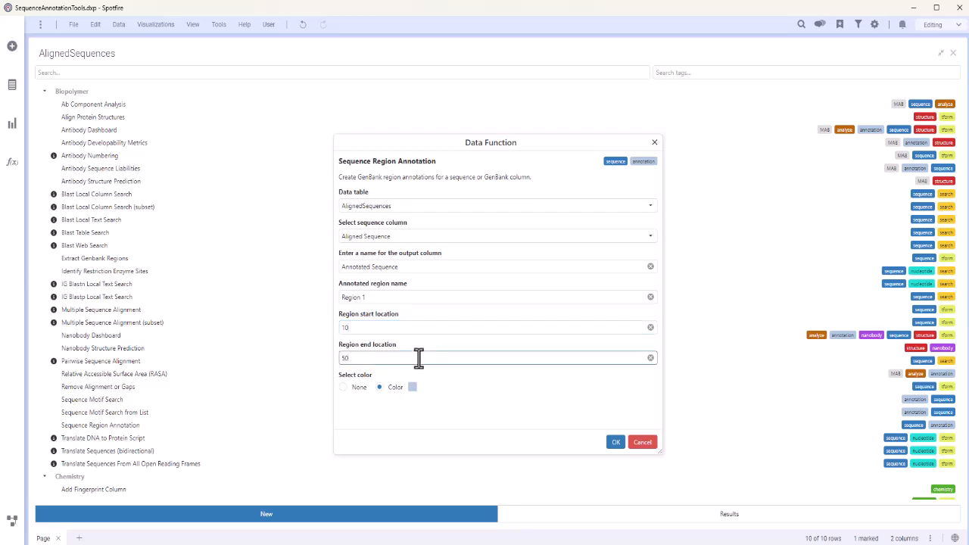
Set the region annotation's color to light orange and run the data function
{"action": "left_click", "coordinate": [411, 387]}
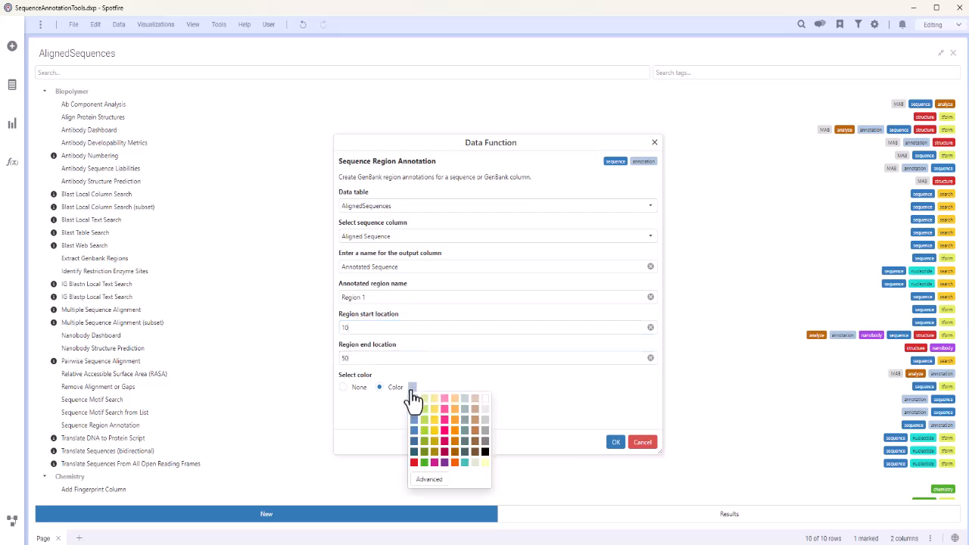
{"action": "left_click", "coordinate": [456, 411]}
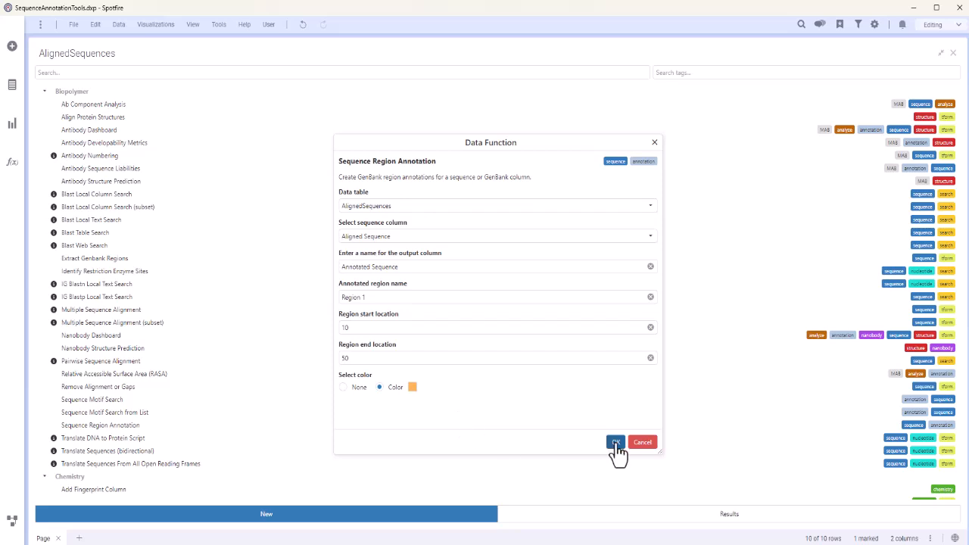
{"action": "left_click", "coordinate": [616, 443]}
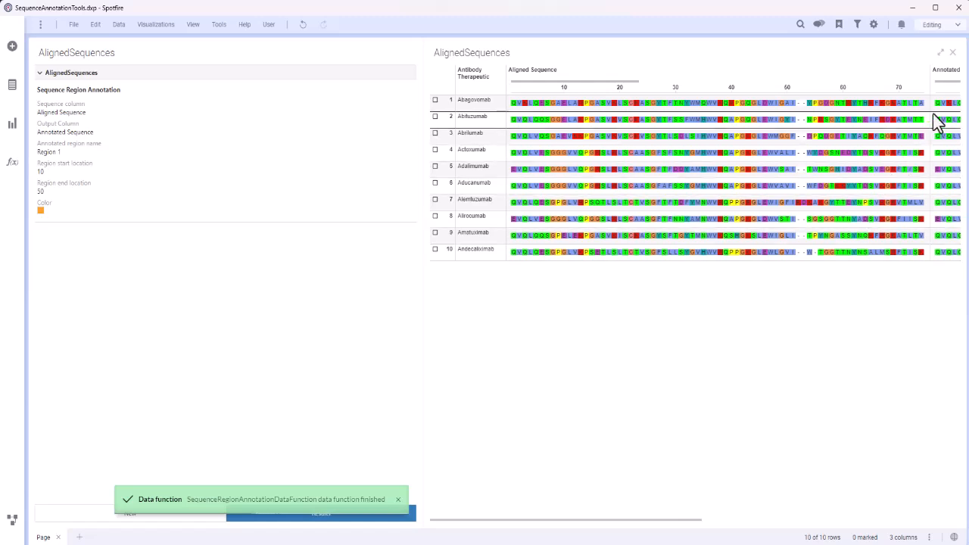
Move the Annotated Sequence column ahead of Aligned Sequence and enlarge the table rows to show the Region 1 annotations
{"action": "left_click_drag", "start_coordinate": [952, 82], "coordinate": [595, 72]}
{"action": "left_click_drag", "start_coordinate": [444, 110], "coordinate": [443, 134]}
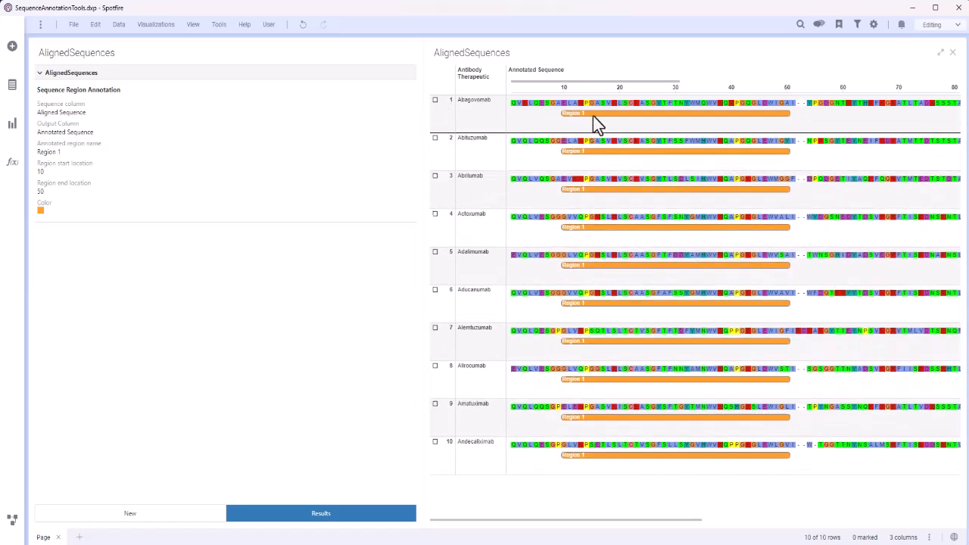
{"action": "mouse_move", "coordinate": [593, 115]}
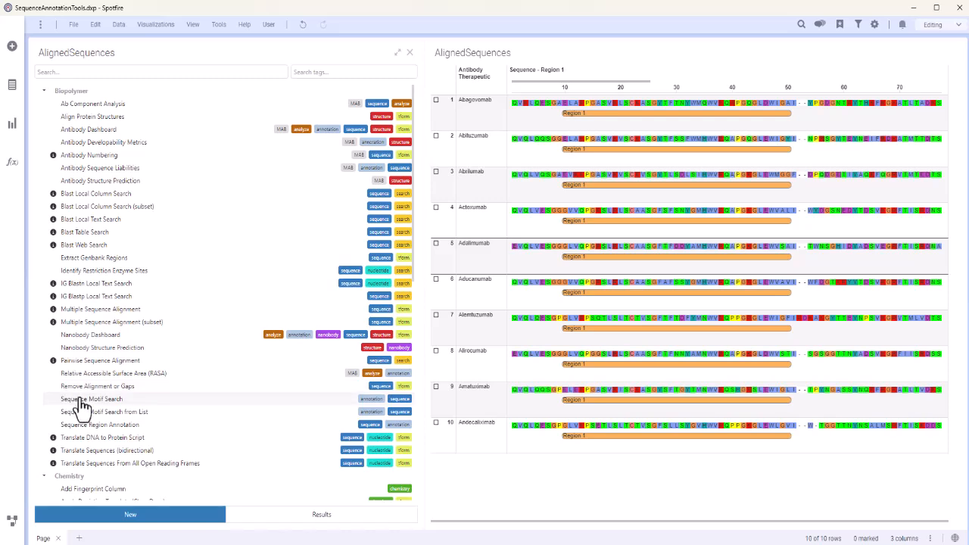
Start a Sequence Motif Search on the Sequence - Region 1 column with output column name Triple Glycine
{"action": "left_click", "coordinate": [65, 399]}
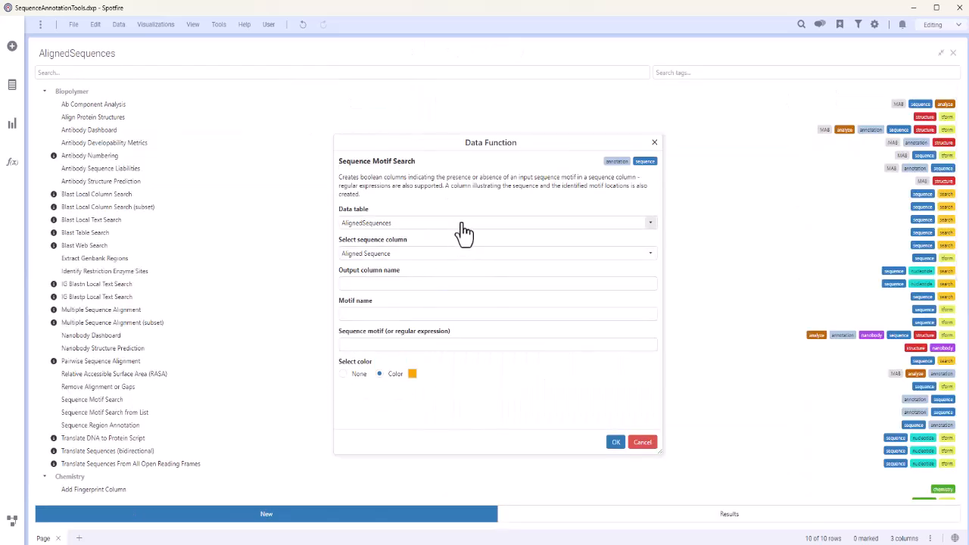
{"action": "left_click", "coordinate": [462, 254]}
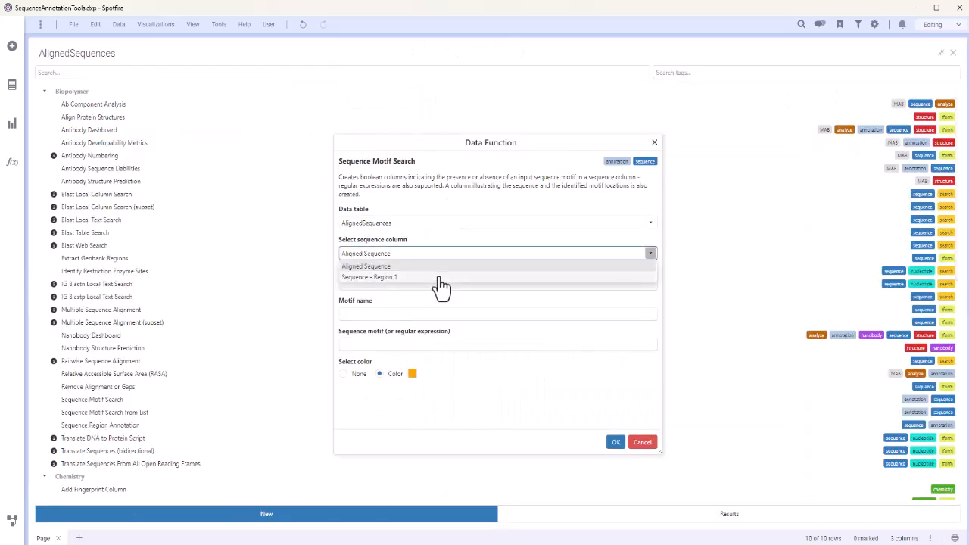
{"action": "left_click", "coordinate": [437, 277]}
{"action": "left_click", "coordinate": [437, 282]}
{"action": "type", "text": "1"}
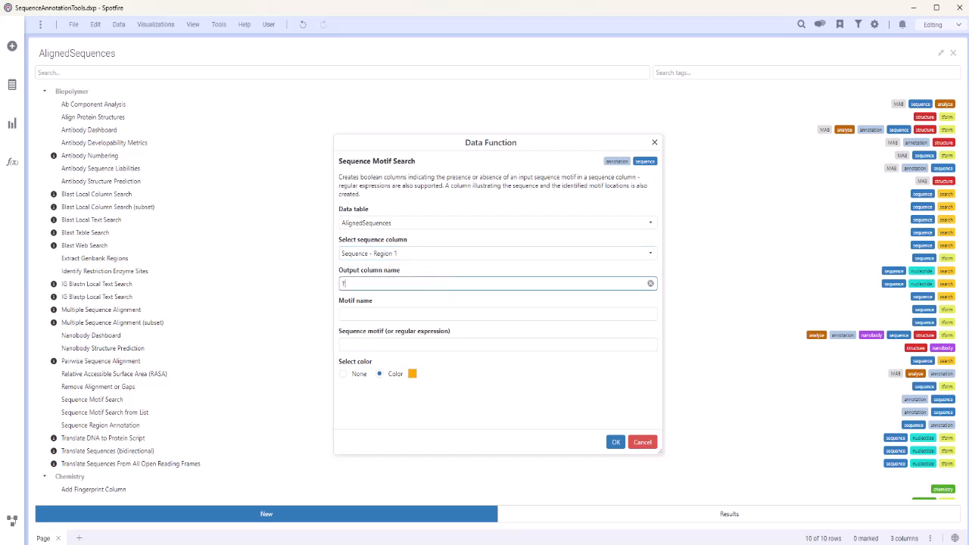
Name the motif Tri-Gly and set its sequence motif to GGG
{"action": "key", "text": "Tab"}
{"action": "type", "text": "Tri"}
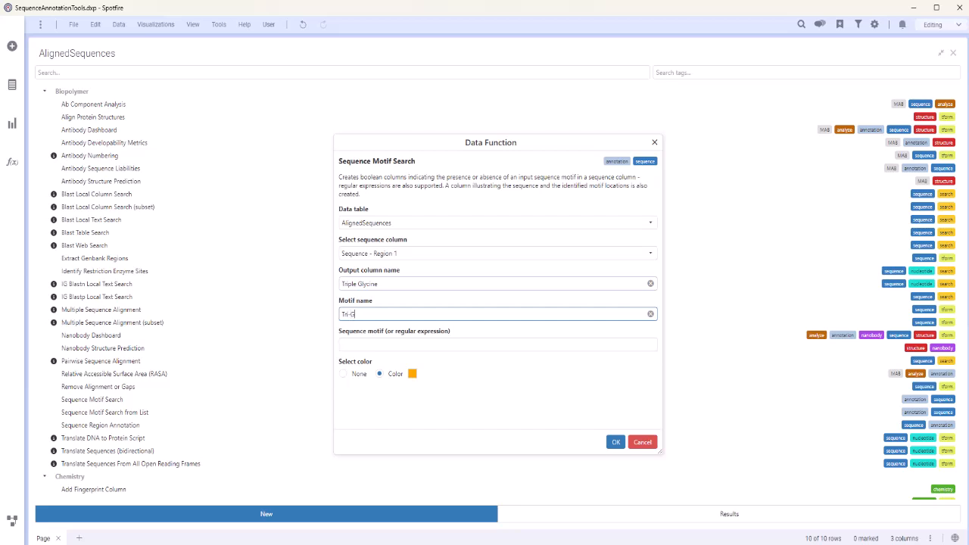
{"action": "left_click", "coordinate": [368, 343]}
{"action": "type", "text": "GGG"}
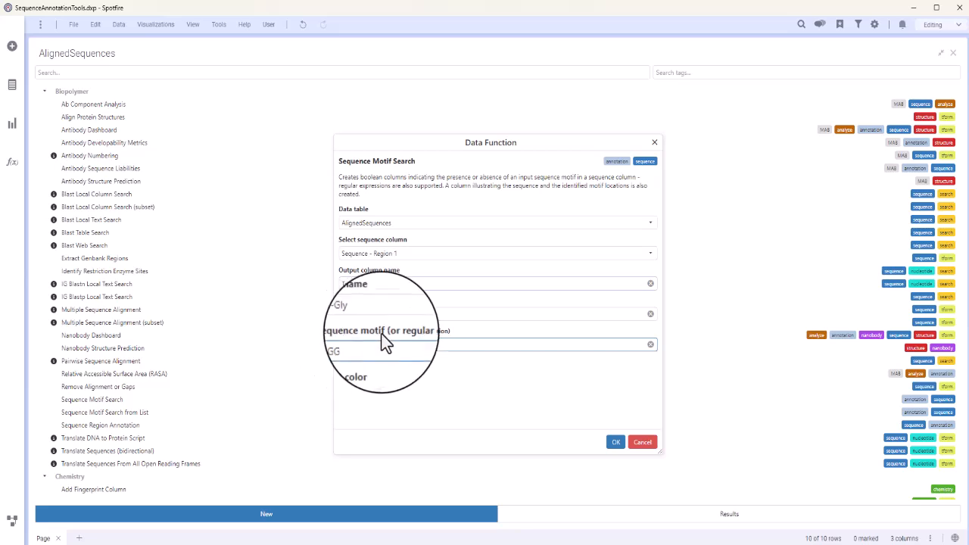
Set the Tri-Gly motif's color to light blue and run the motif search
{"action": "left_click", "coordinate": [412, 374]}
{"action": "left_click", "coordinate": [417, 340]}
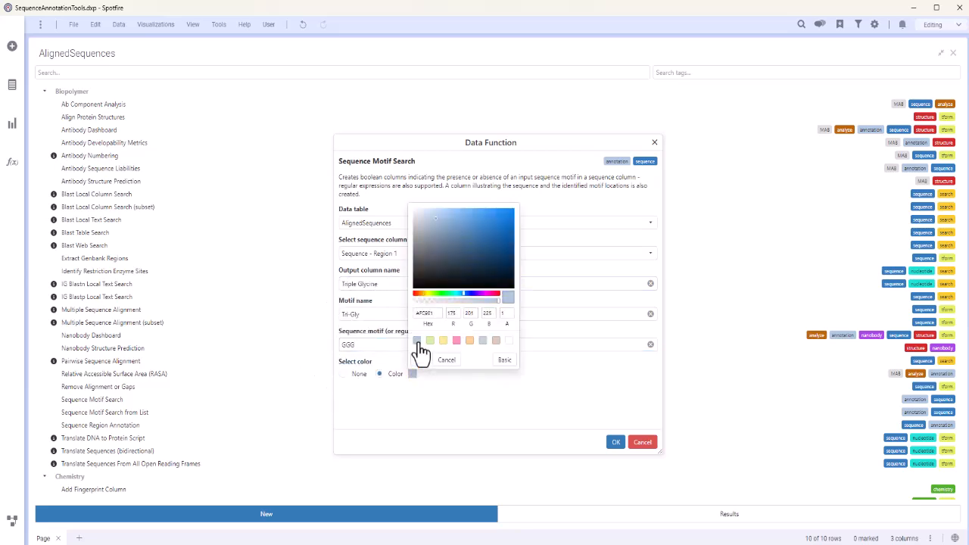
{"action": "left_click", "coordinate": [422, 369]}
{"action": "left_click", "coordinate": [615, 442]}
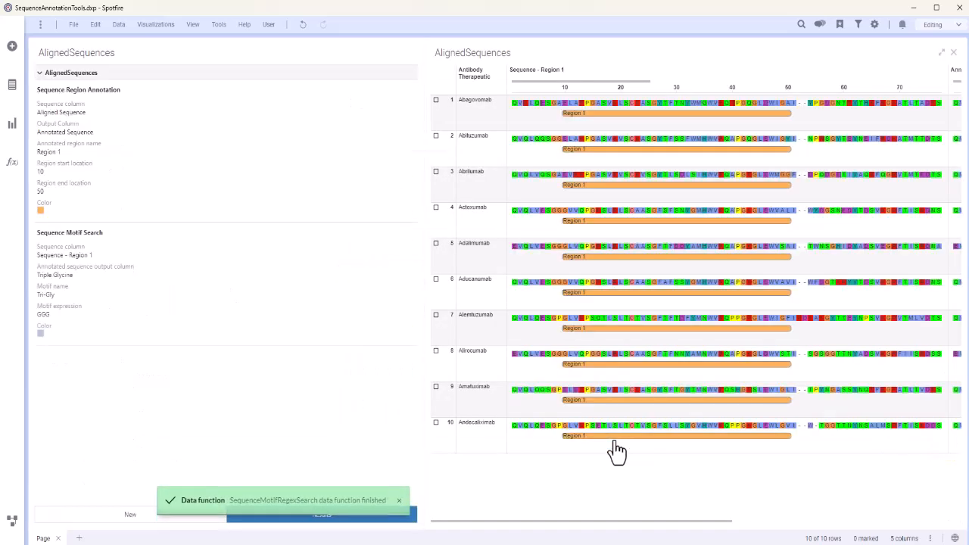
Narrow the Sequence - Region 1 column, widen the annotated sequence column beside it, and inspect the Tri-Gly annotations through the sequences' end
{"action": "left_click_drag", "start_coordinate": [946, 82], "coordinate": [562, 85]}
{"action": "left_click_drag", "start_coordinate": [884, 76], "coordinate": [916, 75]}
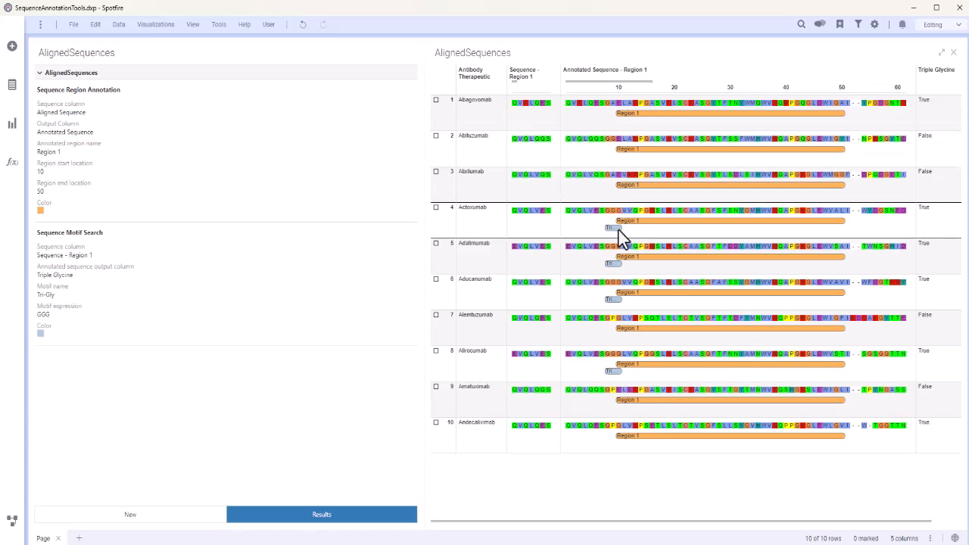
{"action": "mouse_move", "coordinate": [618, 230]}
{"action": "mouse_move", "coordinate": [617, 266]}
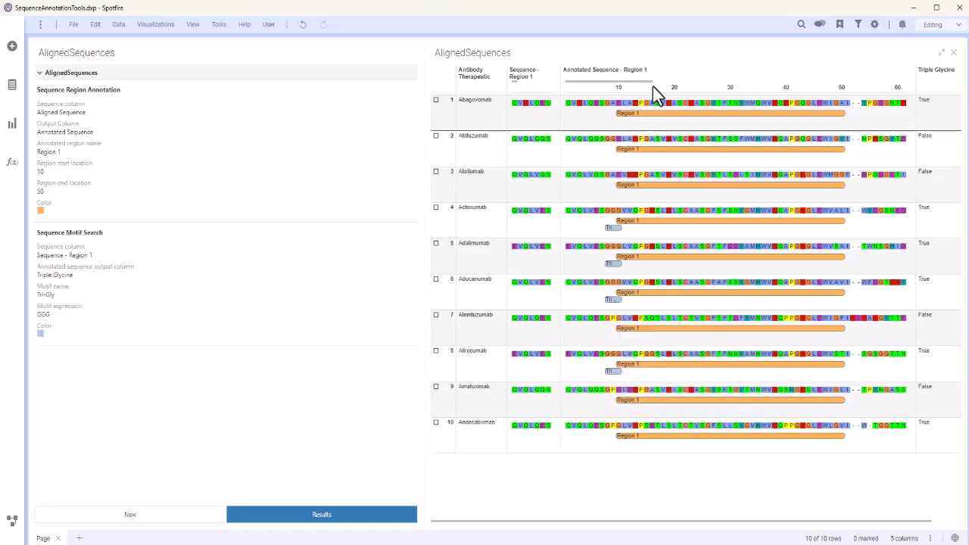
{"action": "left_click_drag", "start_coordinate": [647, 82], "coordinate": [909, 78]}
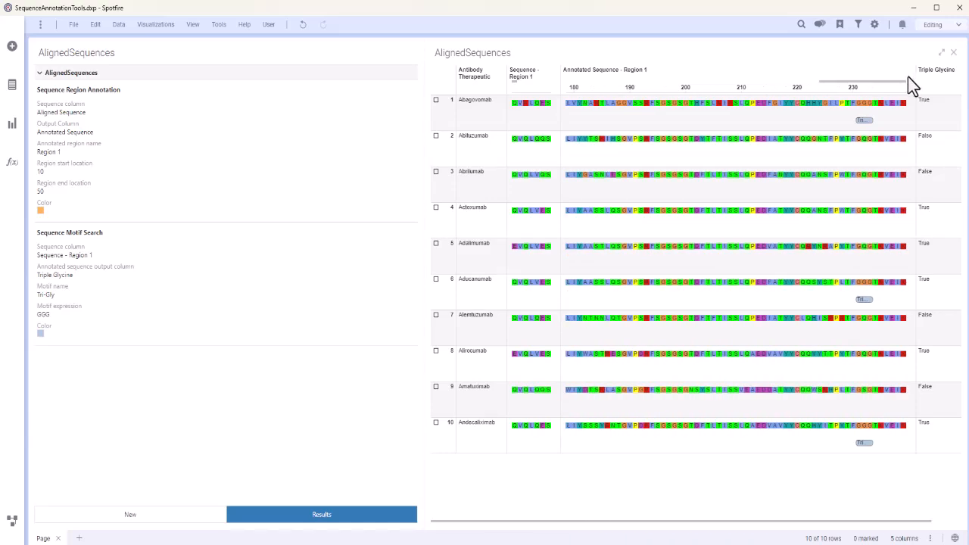
{"action": "mouse_move", "coordinate": [864, 120]}
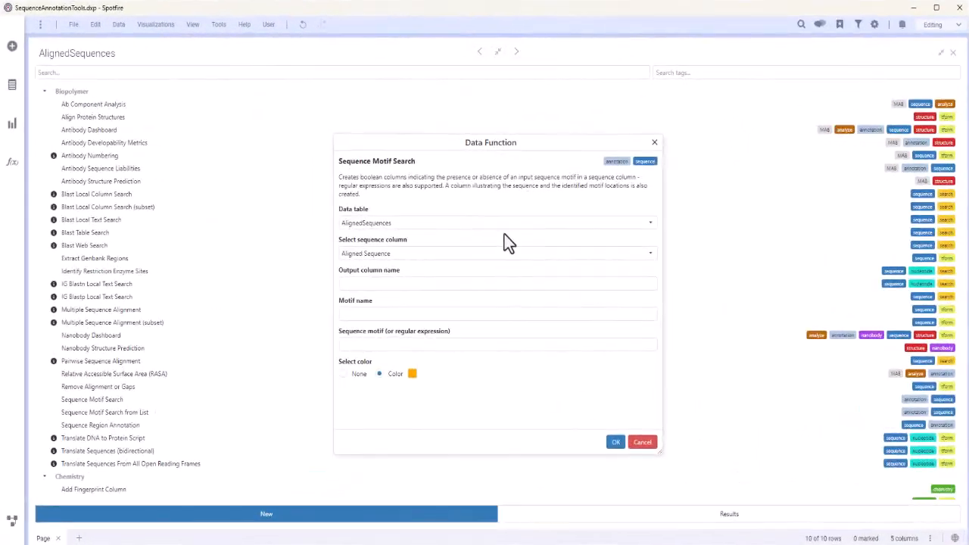
In a new Sequence Motif Search, choose the Region 1 + Triple Glycine column and name the output column Triple Glycine no BCAA
{"action": "left_click", "coordinate": [506, 253]}
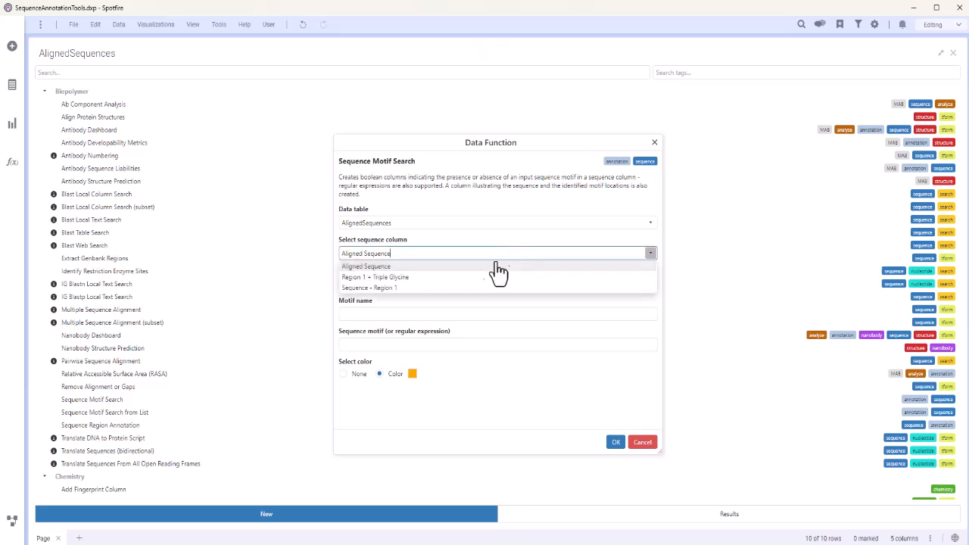
{"action": "left_click", "coordinate": [477, 275]}
{"action": "left_click", "coordinate": [463, 291]}
{"action": "type", "text": "Triple Glycine no BCAA"}
Name the motif Tri-Gly no BCAA and set its regular expression to GGG[^ILV]
{"action": "key", "text": "Tab"}
{"action": "type", "text": "Tri-Gly"}
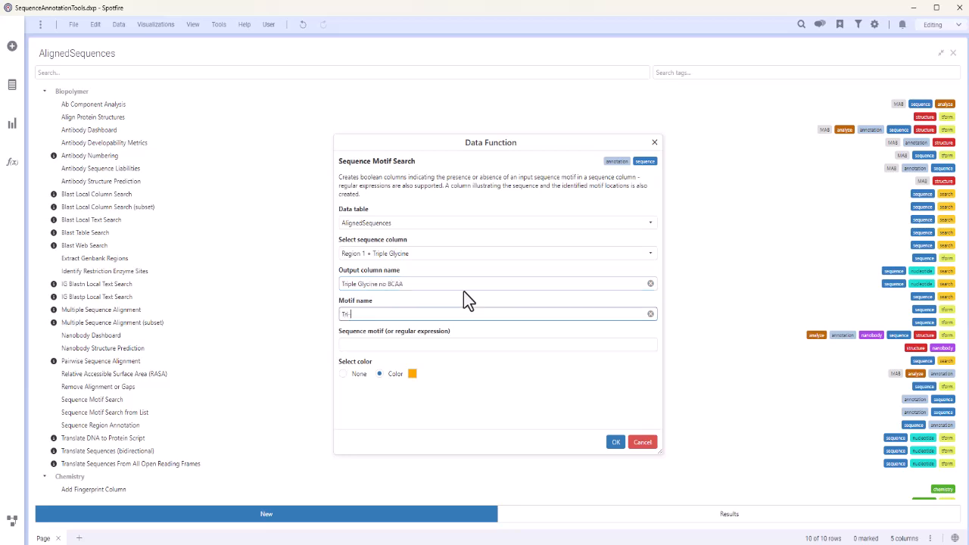
{"action": "type", "text": " no BCAA"}
{"action": "left_click", "coordinate": [370, 345]}
{"action": "type", "text": "GGG[^ILV"}
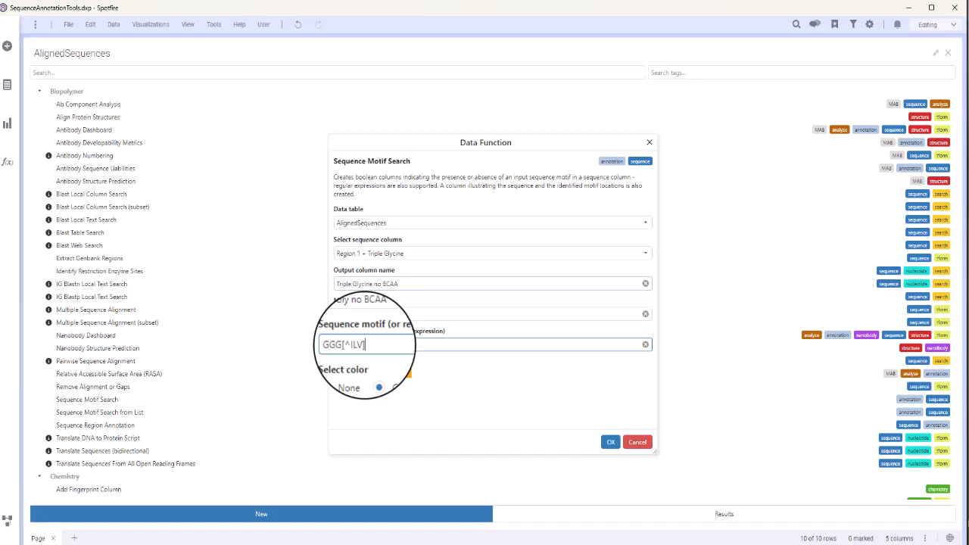
Set the Tri-Gly no BCAA motif's color to dark orange and run the motif search
{"action": "left_click", "coordinate": [406, 373]}
{"action": "left_click", "coordinate": [454, 448]}
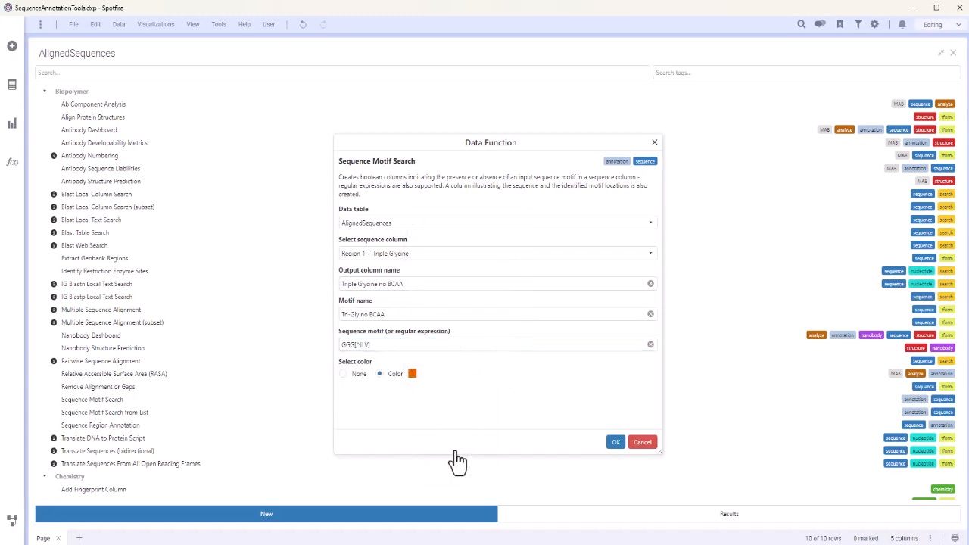
{"action": "left_click", "coordinate": [610, 444]}
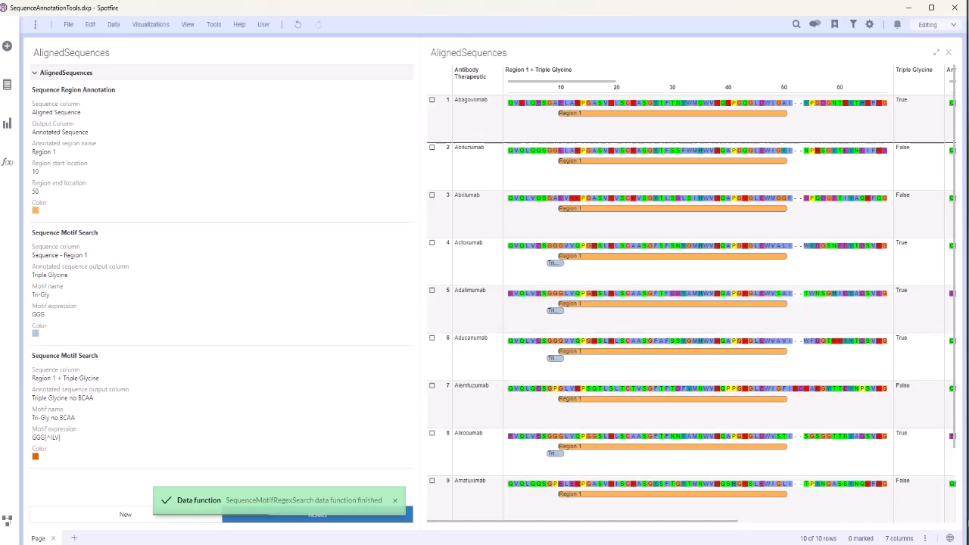
Narrow the Region 1 + Triple Glycine column and inspect the motif annotations at the end of the newly annotated sequences
{"action": "left_click_drag", "start_coordinate": [892, 76], "coordinate": [553, 83]}
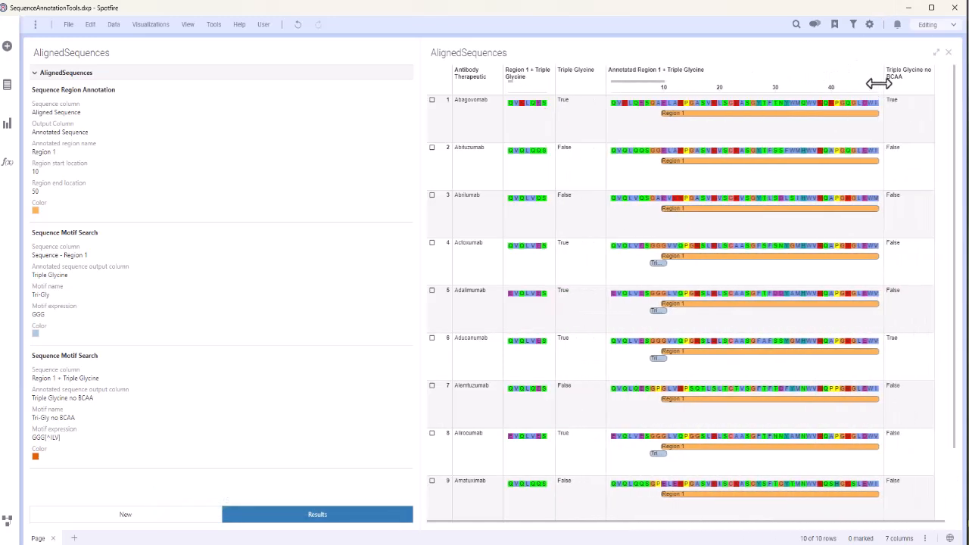
{"action": "left_click_drag", "start_coordinate": [643, 79], "coordinate": [866, 82]}
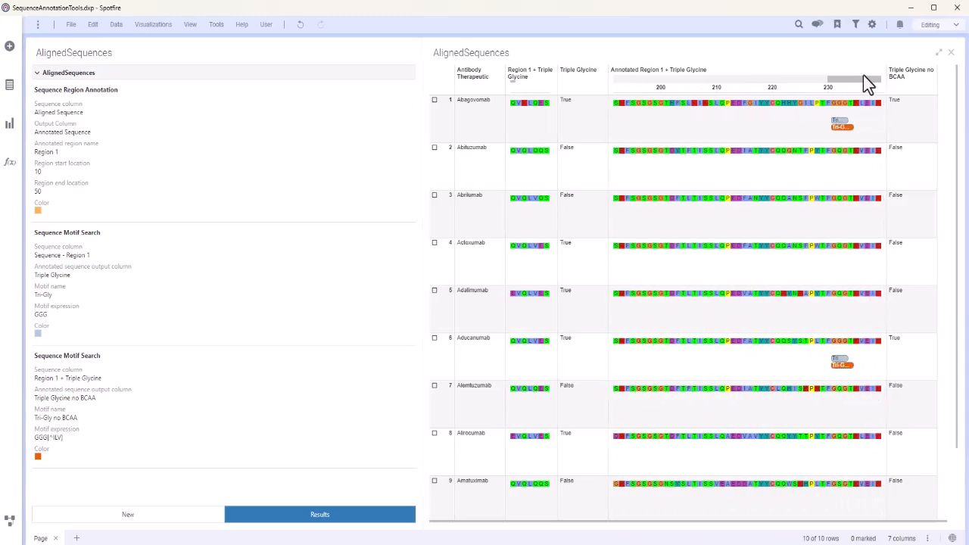
{"action": "mouse_move", "coordinate": [843, 126]}
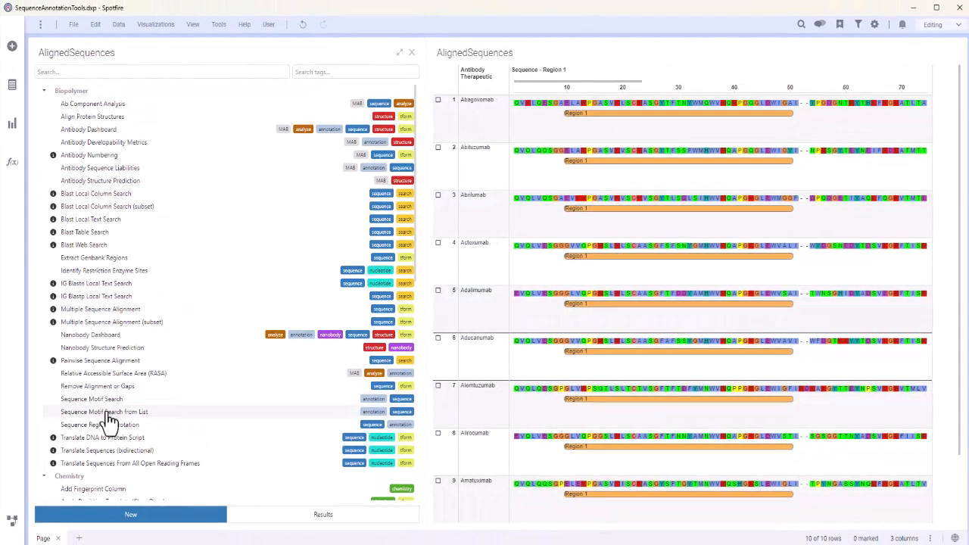
Start a Sequence Motif Search from List on the Sequence - Region 1 column
{"action": "left_click", "coordinate": [302, 458]}
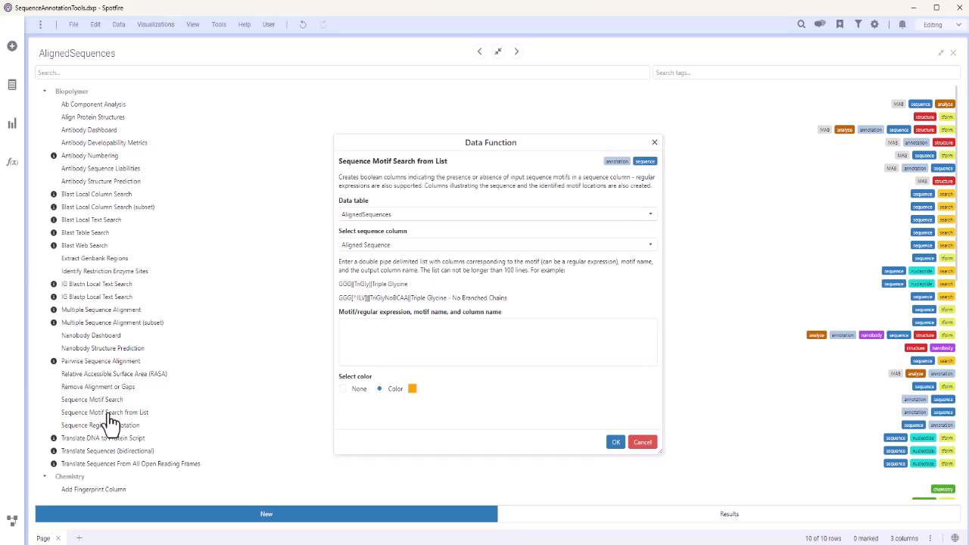
{"action": "left_click", "coordinate": [557, 251]}
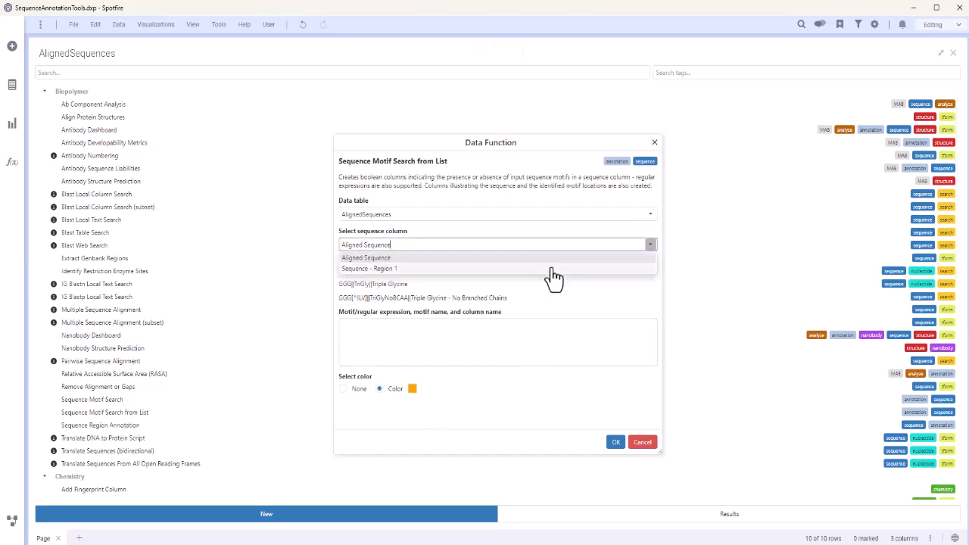
{"action": "left_click", "coordinate": [553, 271]}
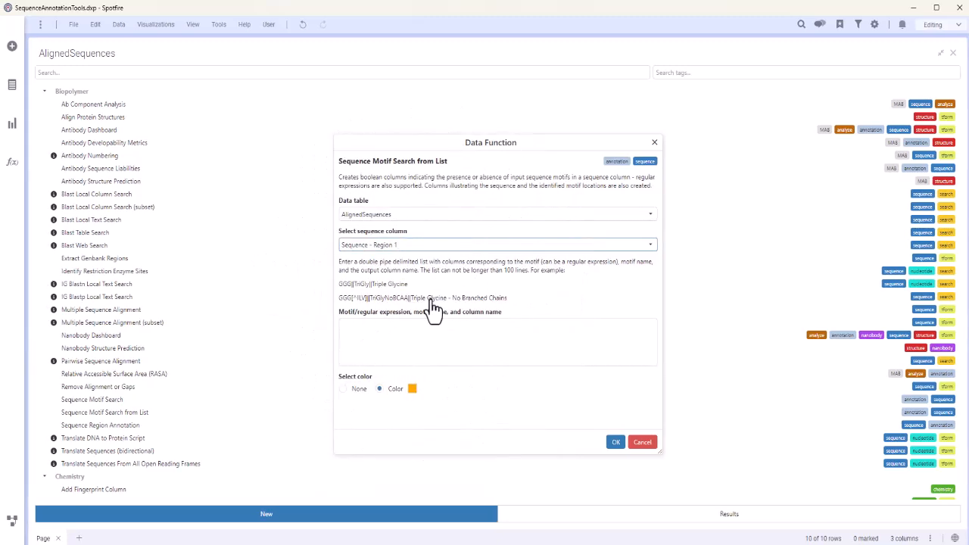
Copy the two example lines, GGG||TriGly||Triple Glycine and GGG[^ILV]||TriGlyNoBCAA||Triple Glycine - No Branched Chains, into the motif list
{"action": "left_click_drag", "start_coordinate": [513, 299], "coordinate": [355, 291]}
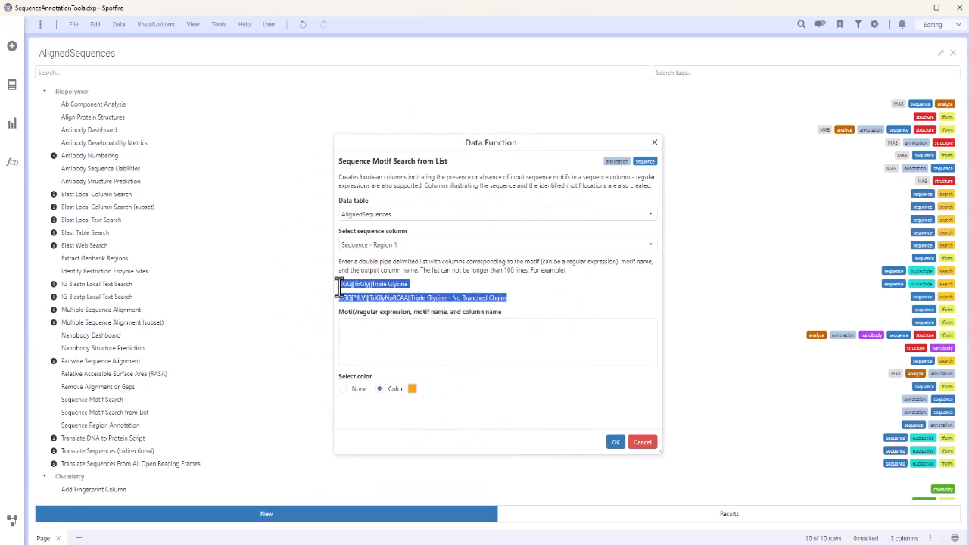
{"action": "left_click", "coordinate": [364, 344]}
{"action": "type", "text": "GGG||TriGly||Triple Glycine GGG[^ILV]||TriGlyNoBCAA||Triple Glycine - No Branched Chains"}
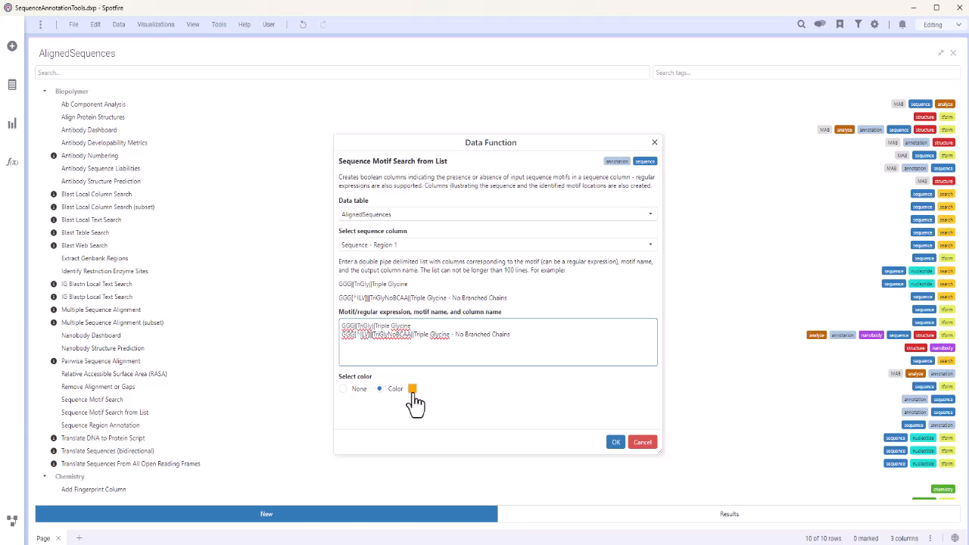
Set the motif color to light grey and run the motif search from the list
{"action": "left_click", "coordinate": [412, 388]}
{"action": "left_click", "coordinate": [481, 356]}
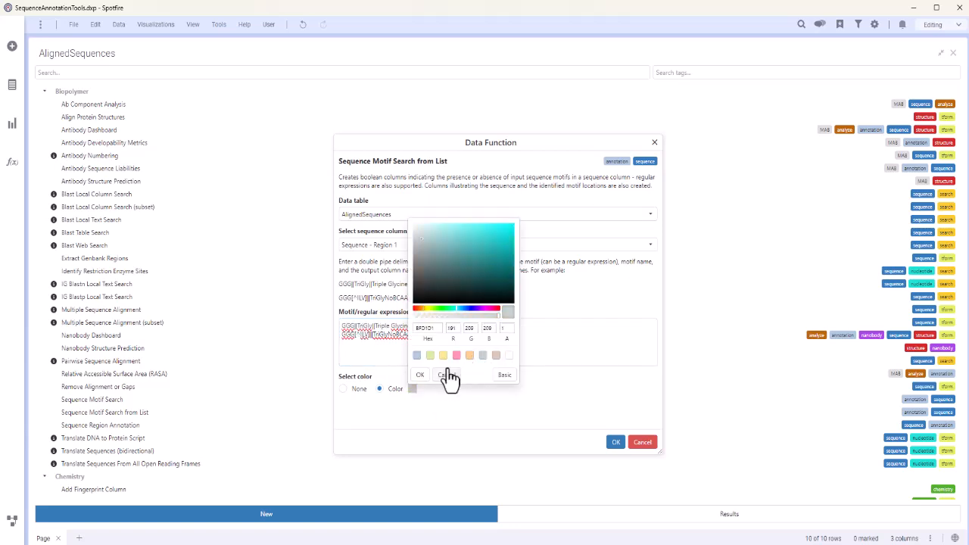
{"action": "left_click", "coordinate": [420, 375]}
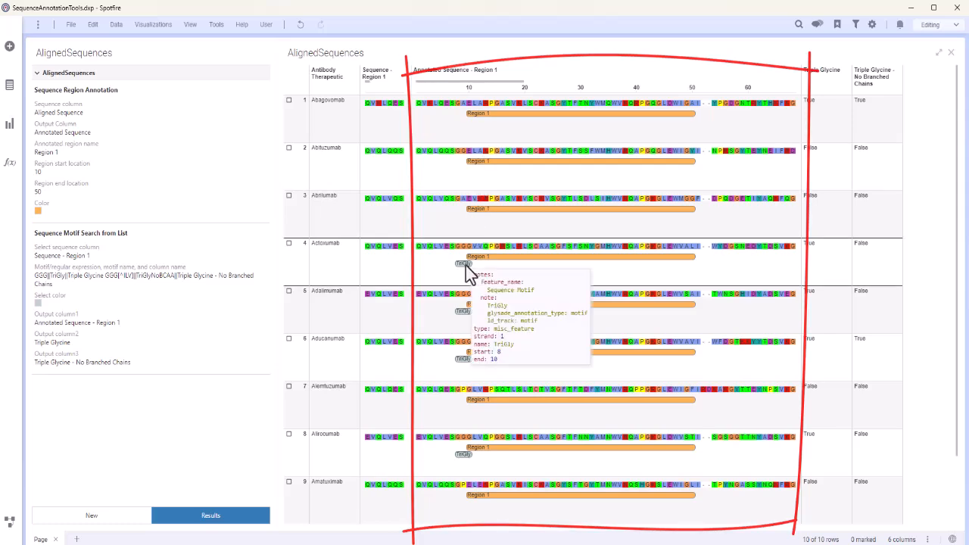
Inspect the TriGly motif details in the annotated sequences and look through the sequences to their far end and back
{"action": "mouse_move", "coordinate": [461, 310]}
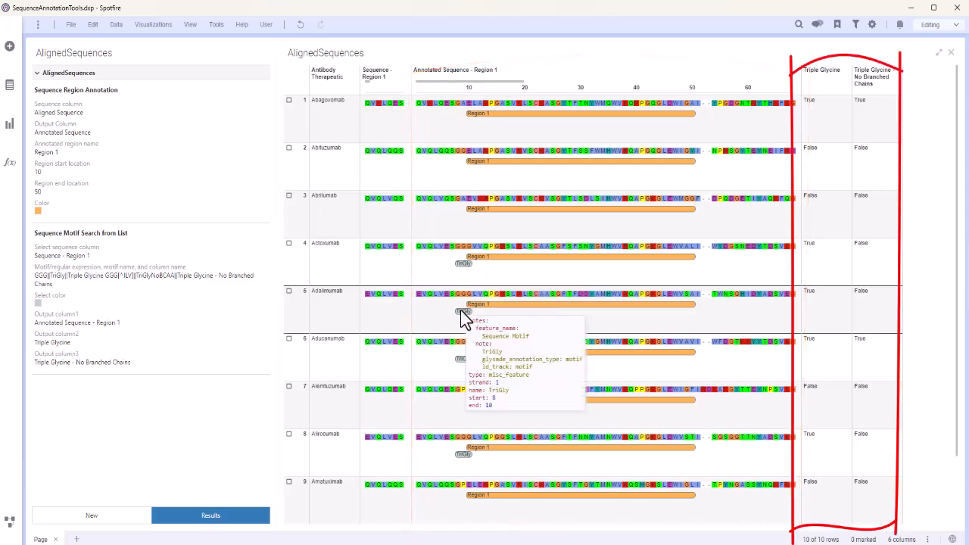
{"action": "left_click_drag", "start_coordinate": [478, 79], "coordinate": [754, 70]}
{"action": "mouse_move", "coordinate": [756, 118]}
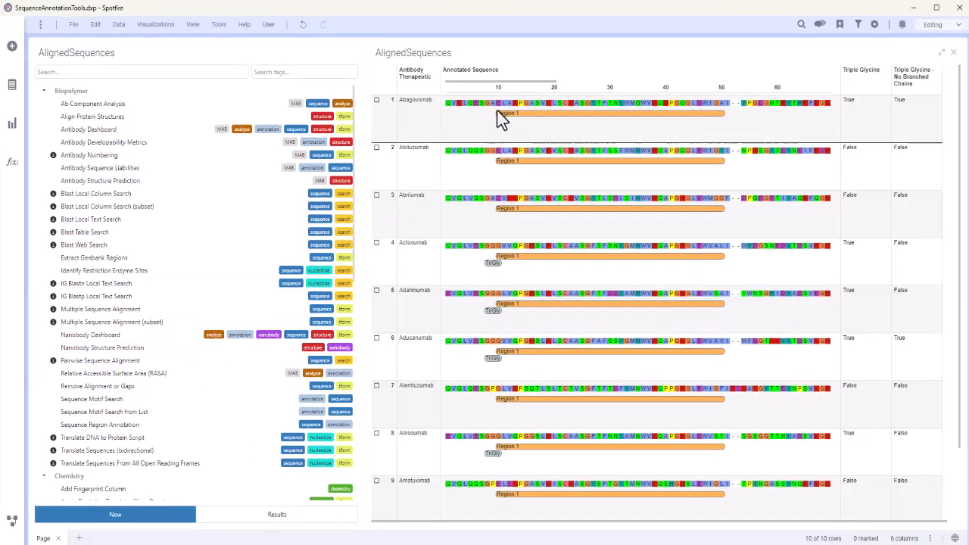
{"action": "mouse_move", "coordinate": [512, 81]}
{"action": "left_mouse_down"}
{"action": "mouse_move", "coordinate": [810, 70]}
{"action": "mouse_move", "coordinate": [472, 94]}
{"action": "left_mouse_up"}
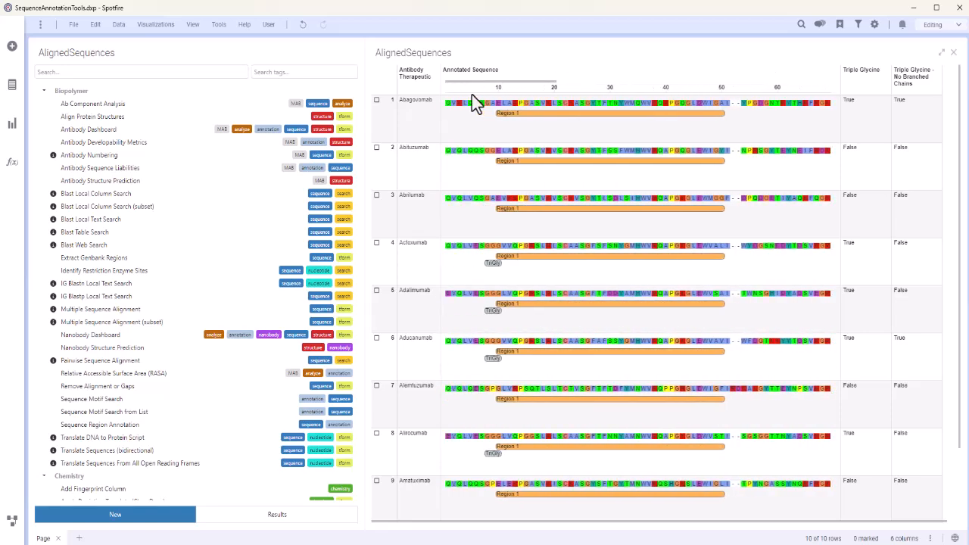
Run Remove Alignment or Gaps on the Annotated Sequence column with output column Annotated Sequence - No Gaps, and narrow the original Annotated Sequence column
{"action": "left_click", "coordinate": [116, 387]}
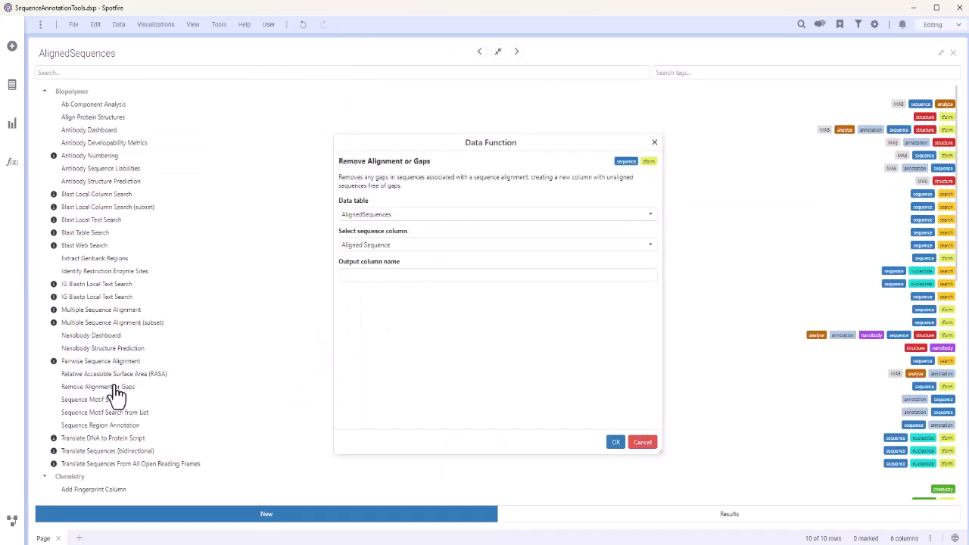
{"action": "left_click", "coordinate": [496, 253]}
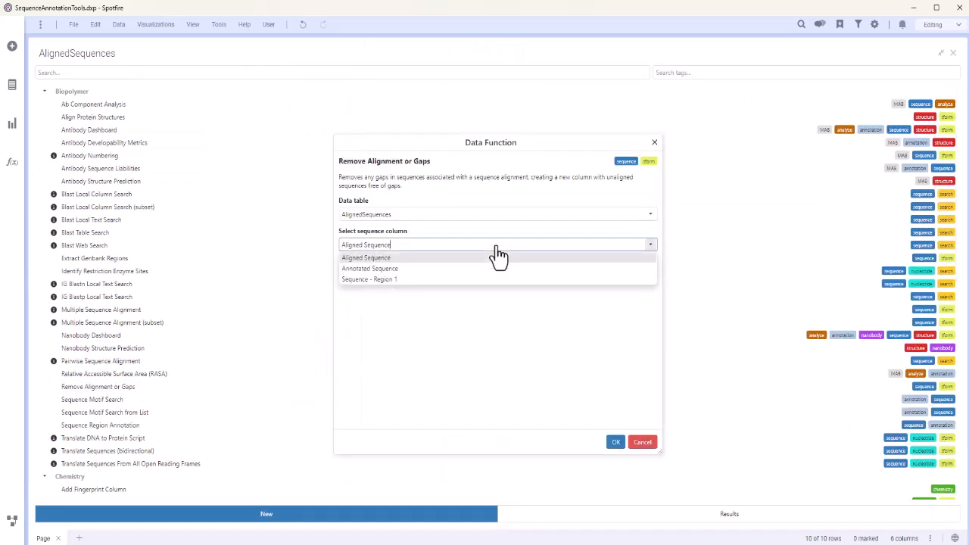
{"action": "left_click", "coordinate": [454, 271]}
{"action": "left_click", "coordinate": [445, 274]}
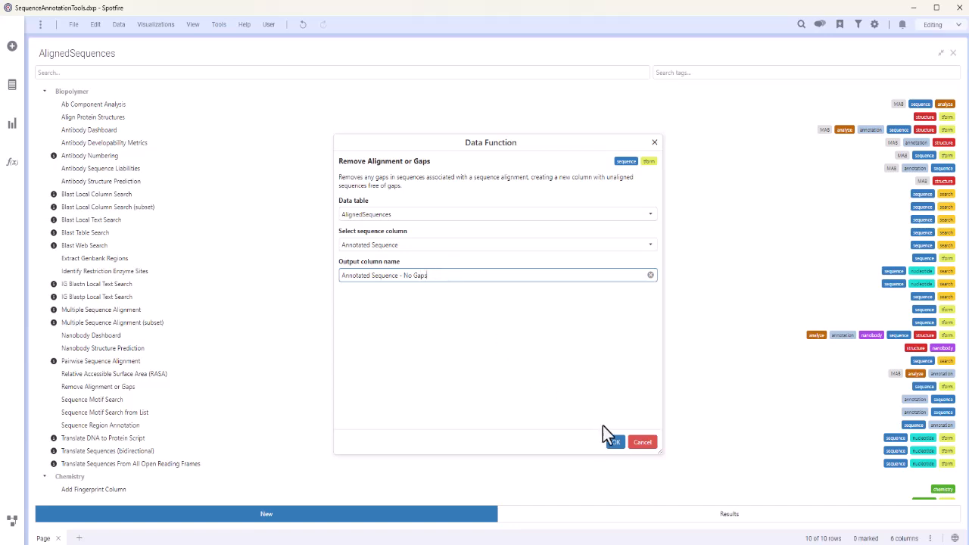
{"action": "left_click", "coordinate": [615, 442]}
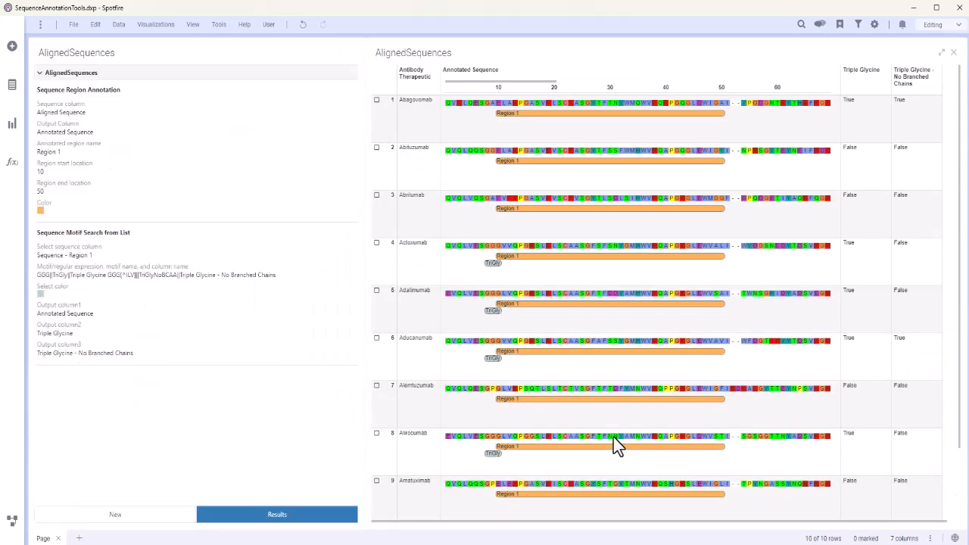
{"action": "left_click_drag", "start_coordinate": [838, 79], "coordinate": [488, 89]}
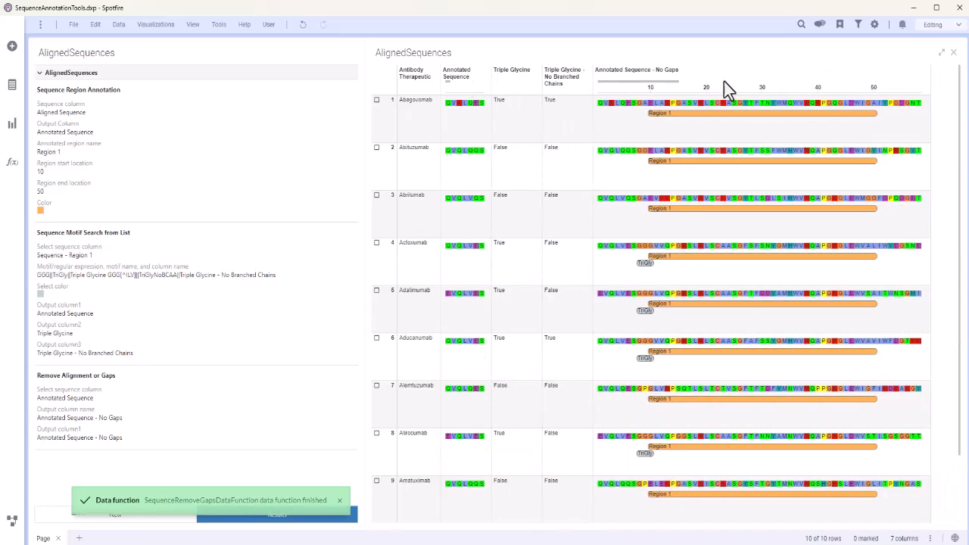